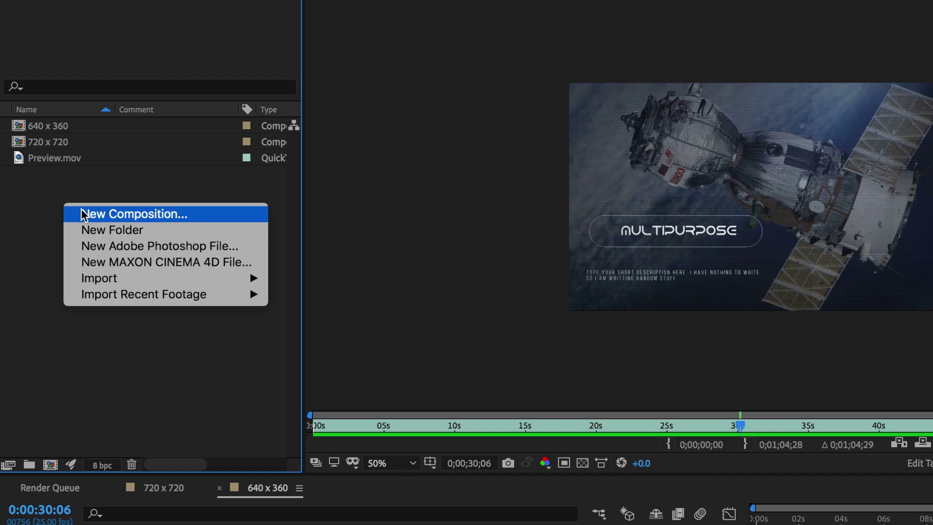
Create a new composition sized 720 × 720 pixels
{"action": "left_click", "coordinate": [80, 211]}
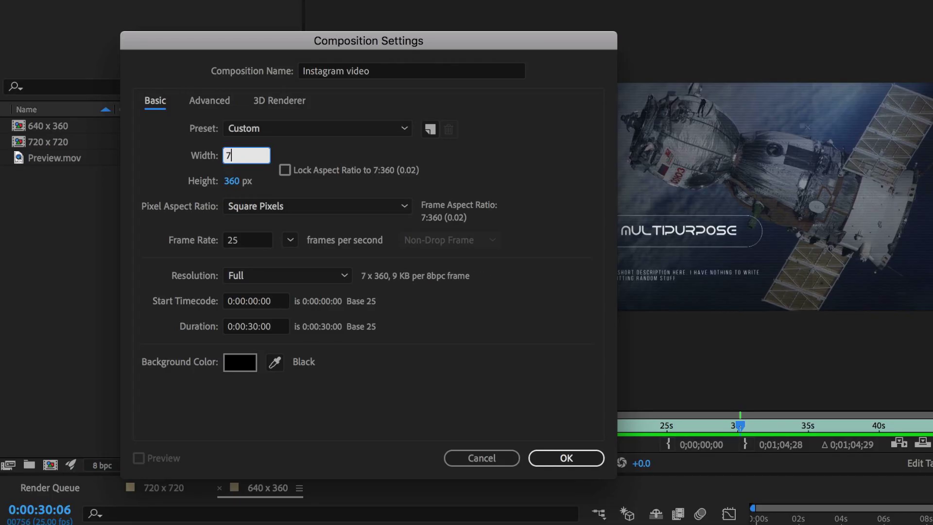
{"action": "left_click", "coordinate": [233, 184]}
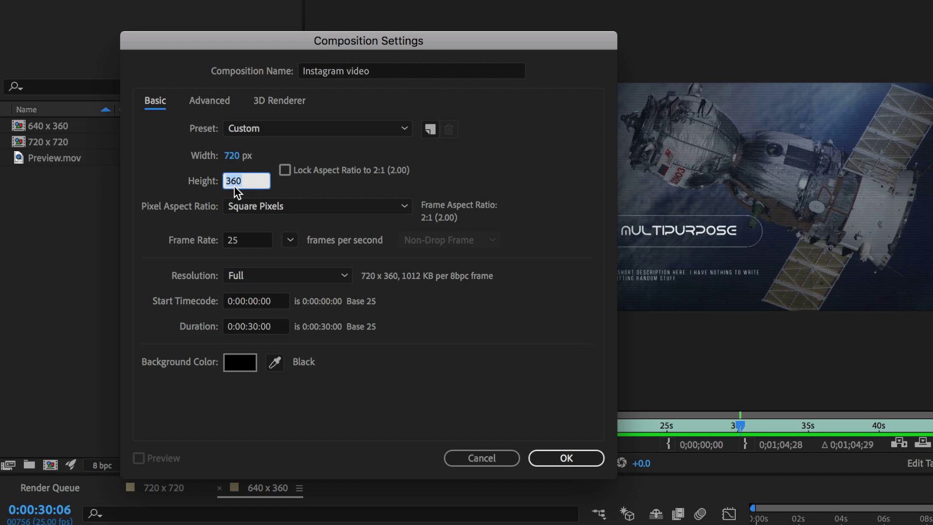
{"action": "type", "text": "7209"}
{"action": "key", "text": "BackSpace"}
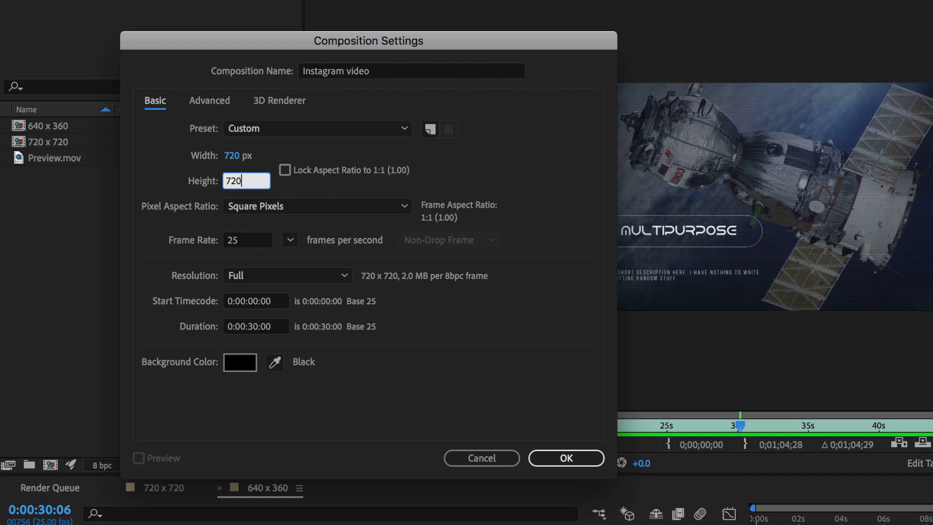
{"action": "key", "text": "Return"}
{"action": "key", "text": "Return"}
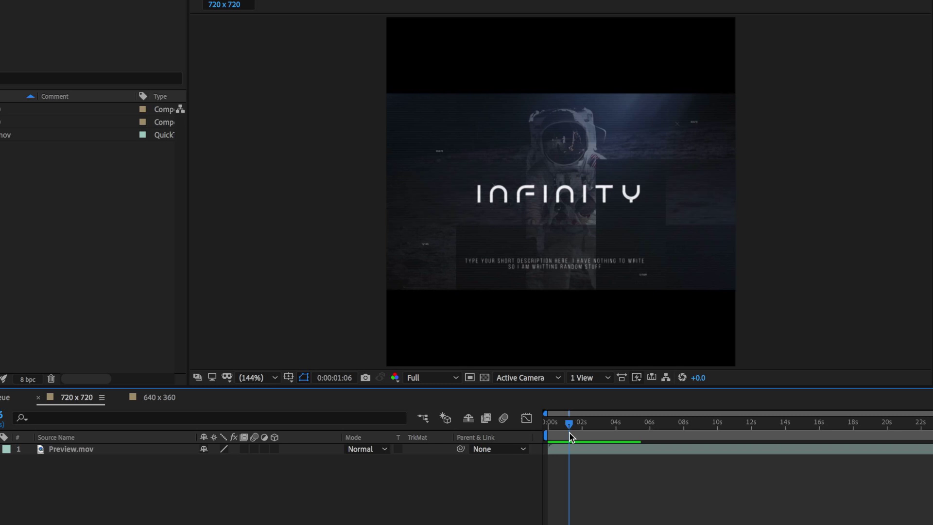
Preview the square comp and try scaling Preview.mov to fill the frame, then undo it
{"action": "key", "text": "space"}
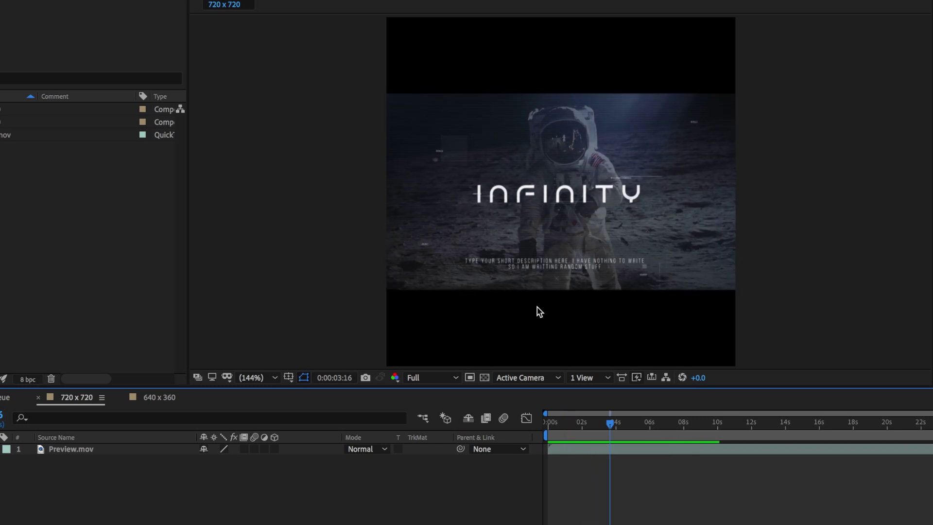
{"action": "left_click", "coordinate": [407, 222]}
{"action": "left_click_drag", "start_coordinate": [388, 94], "coordinate": [246, 12]}
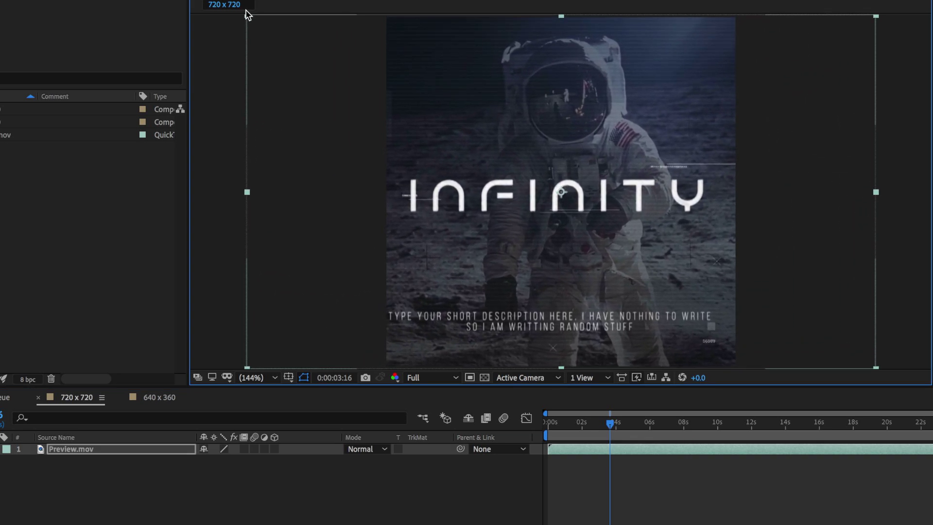
{"action": "key", "text": "ctrl+z"}
Preview the 640 x 360 composition and add it to the Adobe Media Encoder queue
{"action": "left_click", "coordinate": [159, 397]}
{"action": "key", "text": "space"}
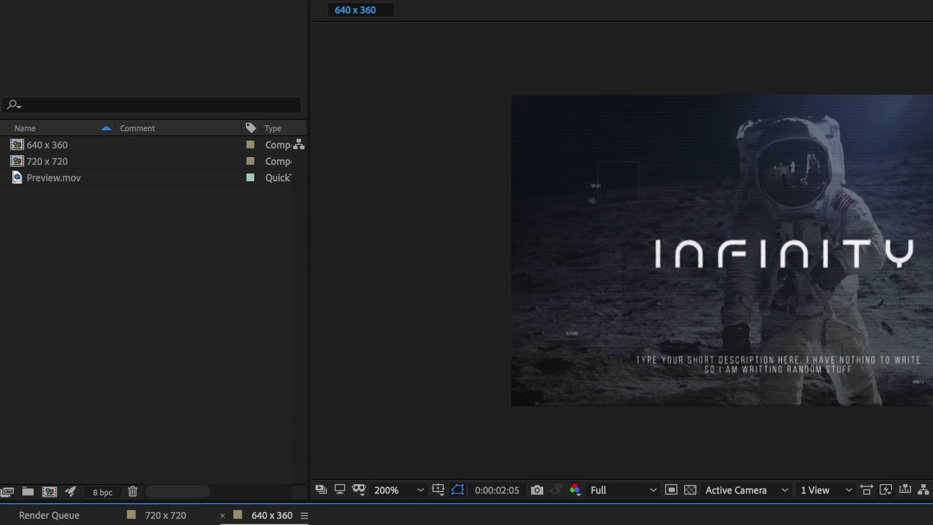
{"action": "left_click", "coordinate": [279, 0]}
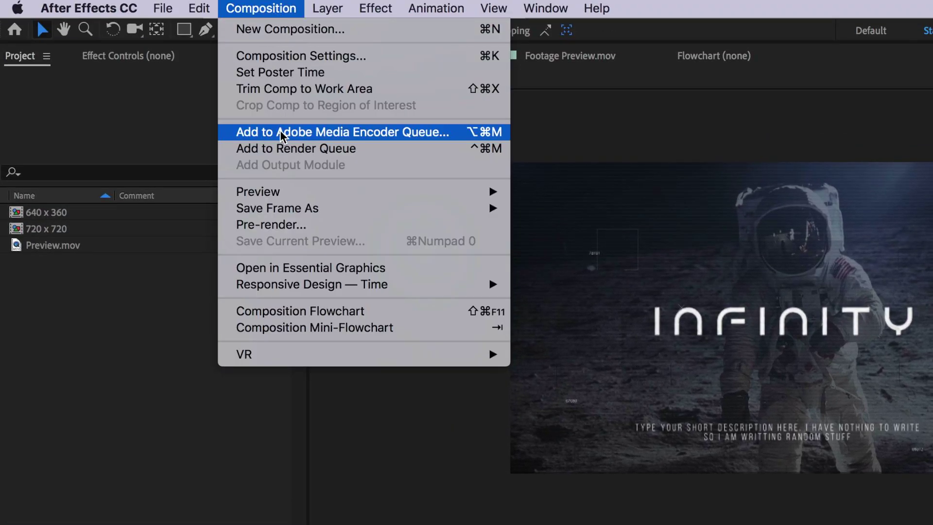
{"action": "left_click", "coordinate": [418, 135]}
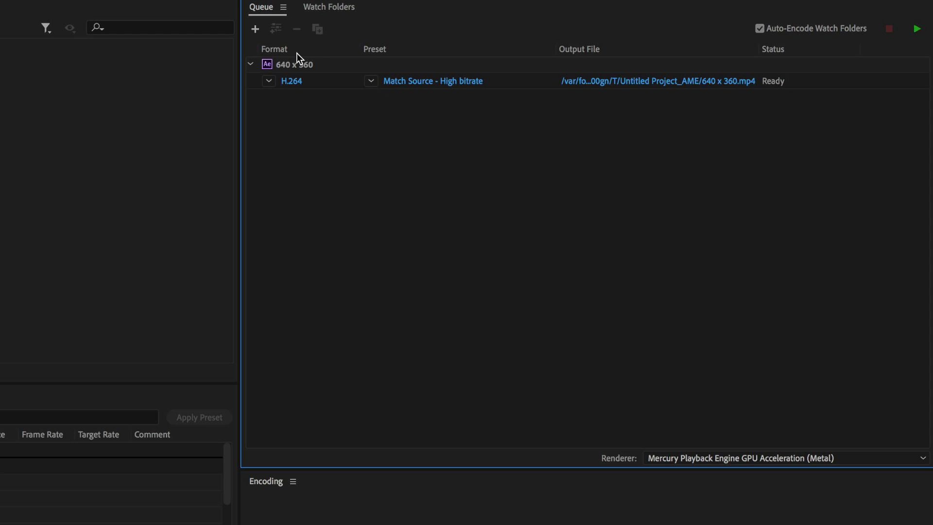
{"action": "left_click", "coordinate": [270, 82]}
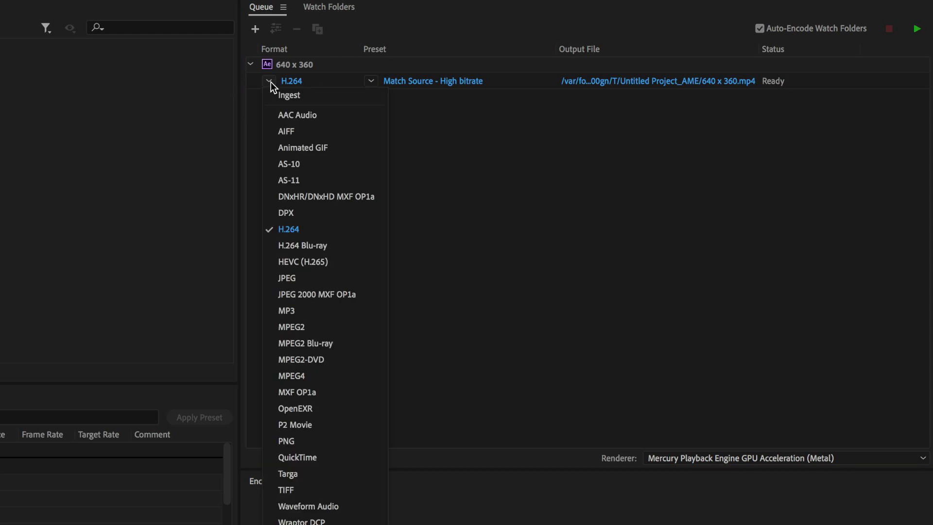
{"action": "left_click", "coordinate": [308, 230]}
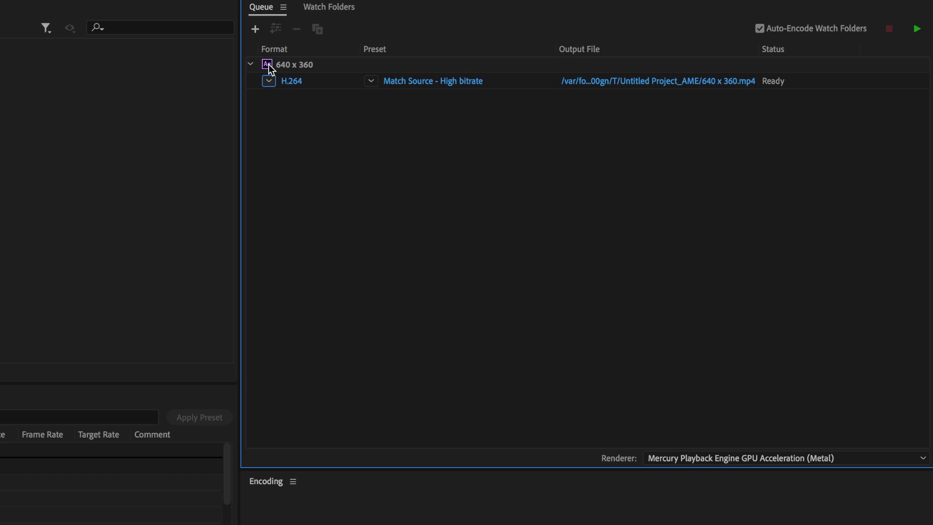
Open the H.264 job's export settings and enable Render at Maximum Depth
{"action": "left_click", "coordinate": [399, 81]}
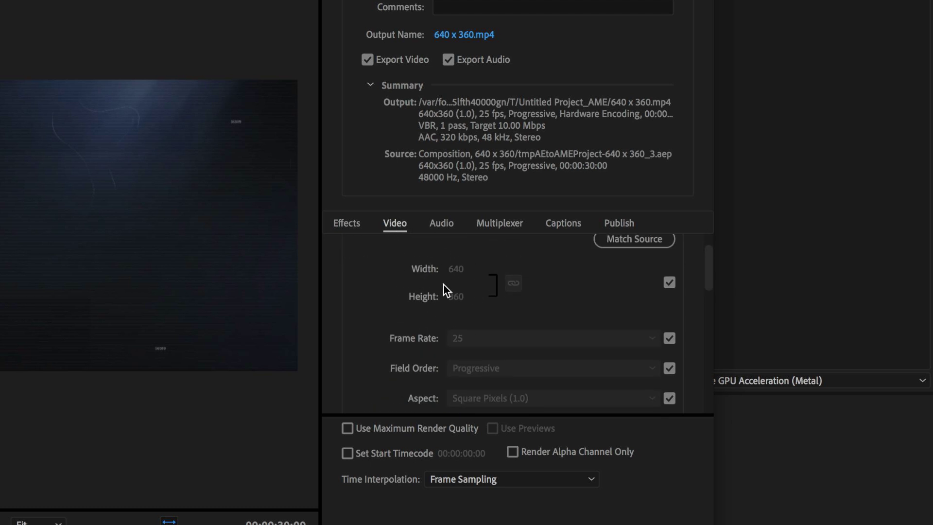
{"action": "scroll", "coordinate": [427, 255], "scroll_direction": "down", "scroll_amount": 3}
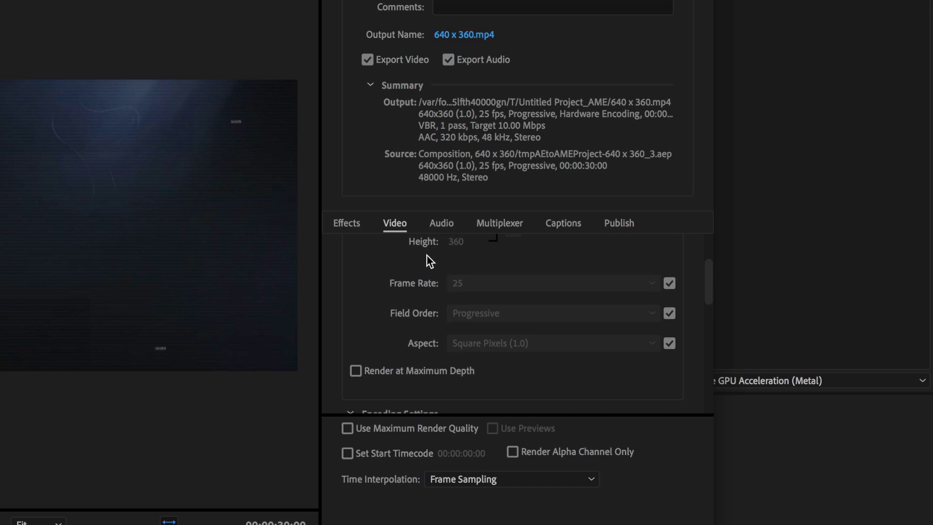
{"action": "scroll", "coordinate": [430, 261], "scroll_direction": "down", "scroll_amount": 4}
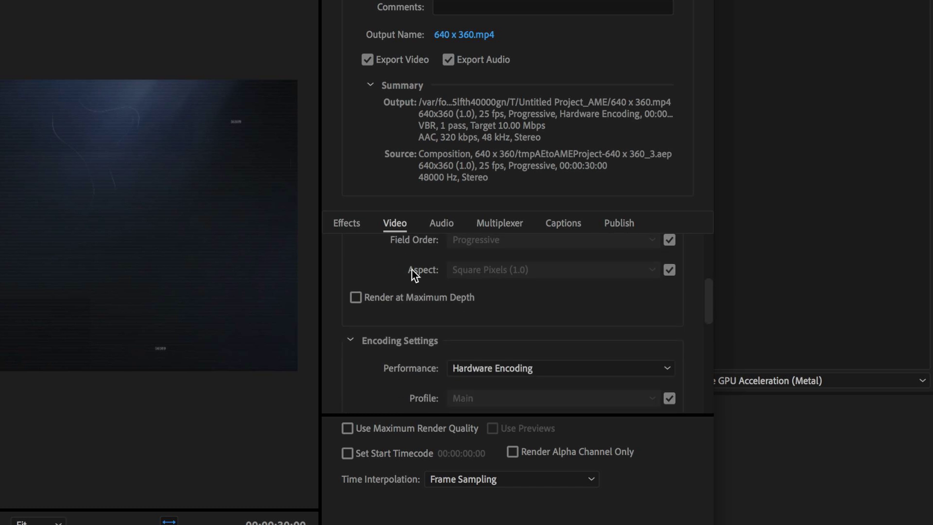
{"action": "left_click", "coordinate": [355, 296]}
Set bitrate encoding to VBR 2-pass, 4 Mbps target, 6 Mbps maximum, with maximum render quality
{"action": "scroll", "coordinate": [526, 321], "scroll_direction": "down", "scroll_amount": 13}
{"action": "scroll", "coordinate": [526, 321], "scroll_direction": "down", "scroll_amount": 2}
{"action": "scroll", "coordinate": [526, 321], "scroll_direction": "up", "scroll_amount": 3}
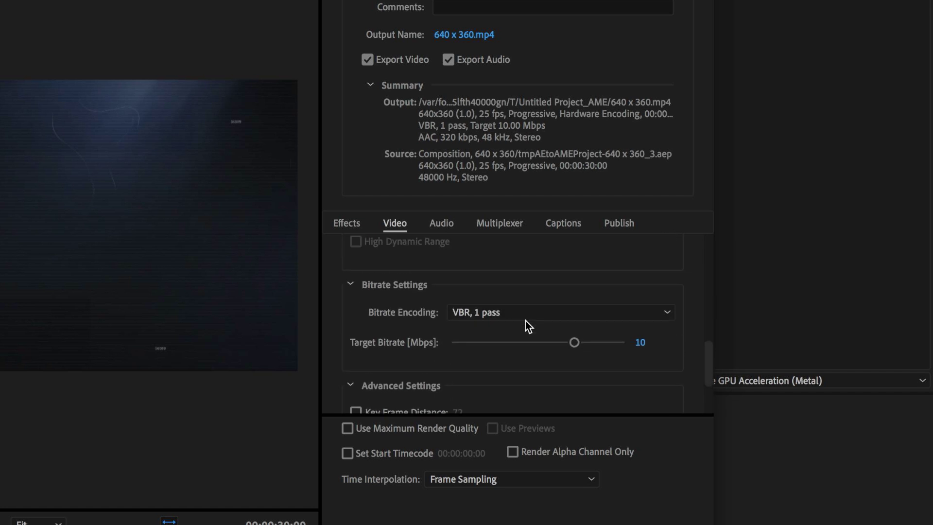
{"action": "scroll", "coordinate": [519, 311], "scroll_direction": "down", "scroll_amount": 2}
{"action": "left_click", "coordinate": [507, 275]}
{"action": "left_click", "coordinate": [504, 334]}
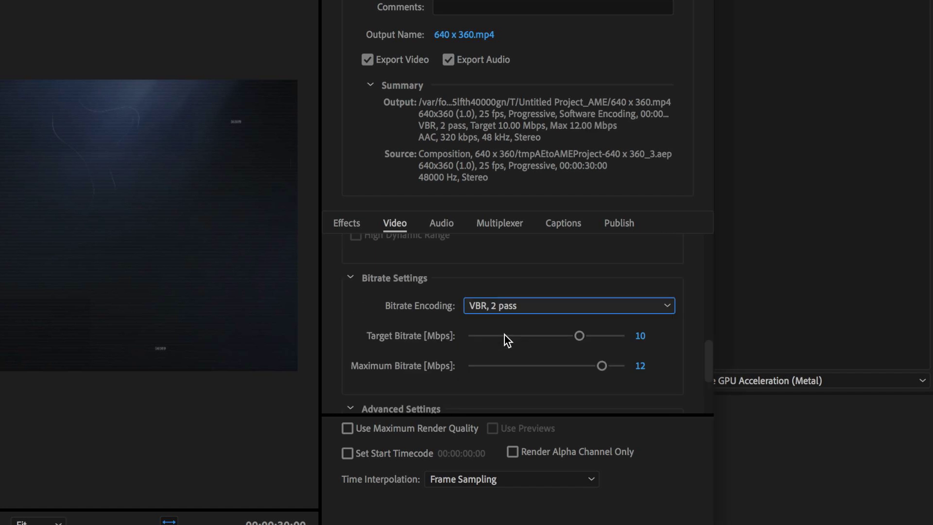
{"action": "scroll", "coordinate": [539, 287], "scroll_direction": "down", "scroll_amount": 2}
{"action": "scroll", "coordinate": [548, 274], "scroll_direction": "down", "scroll_amount": 1}
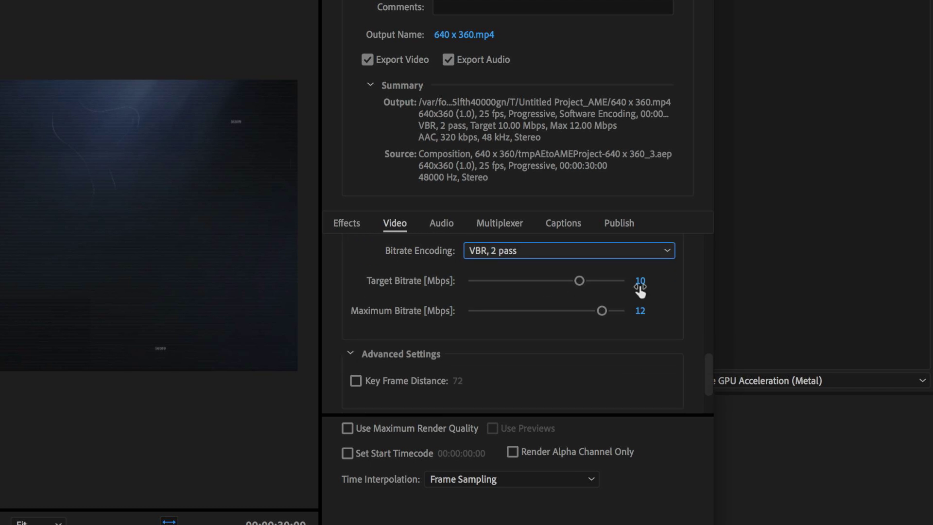
{"action": "left_click", "coordinate": [639, 282]}
{"action": "left_click", "coordinate": [642, 311]}
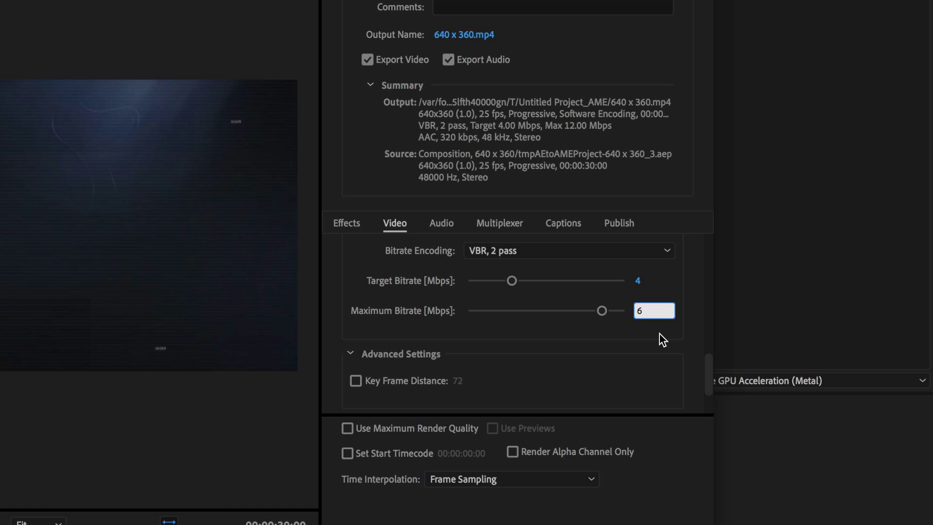
{"action": "type", "text": "6"}
{"action": "key", "text": "Return"}
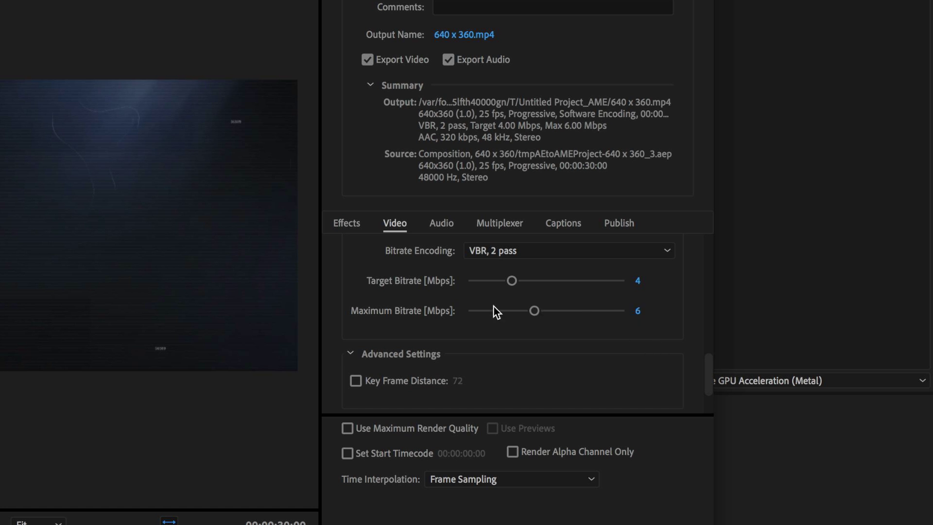
{"action": "left_click", "coordinate": [347, 428]}
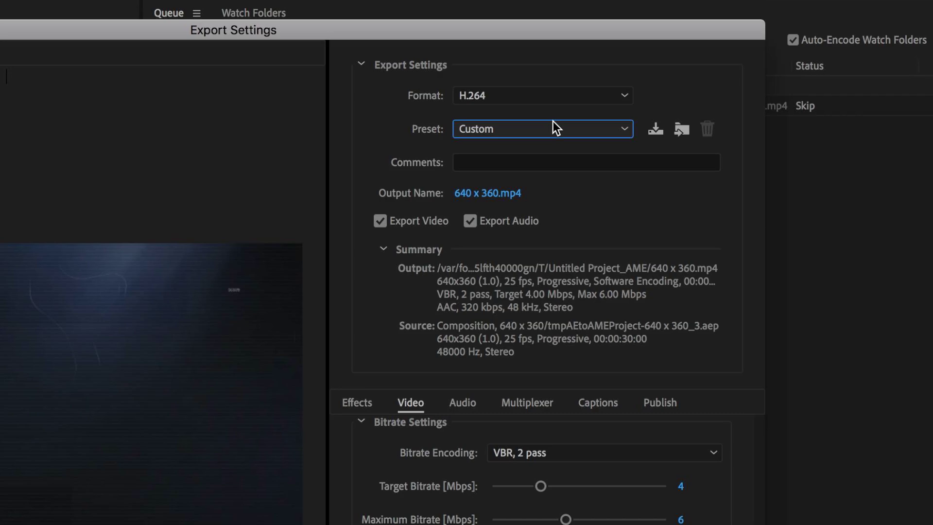
Start saving the custom H.264 export settings as a preset
{"action": "left_click", "coordinate": [655, 130]}
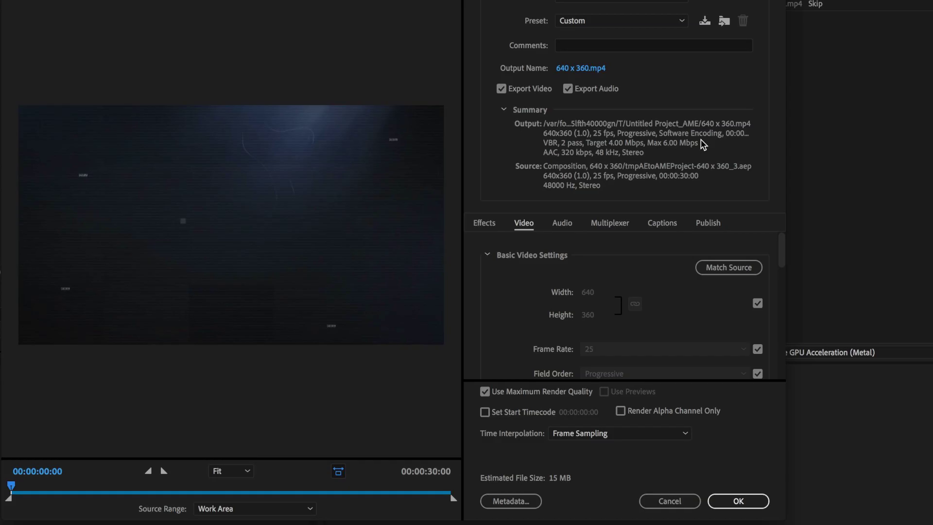
Accept the settings, set the output file location to the Desktop, and start encoding the queue
{"action": "left_click", "coordinate": [724, 500]}
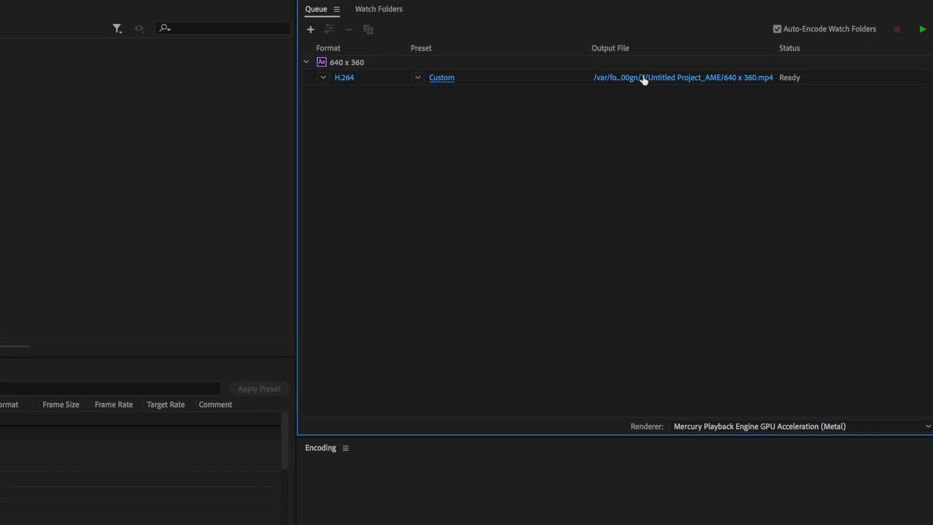
{"action": "left_click", "coordinate": [669, 5]}
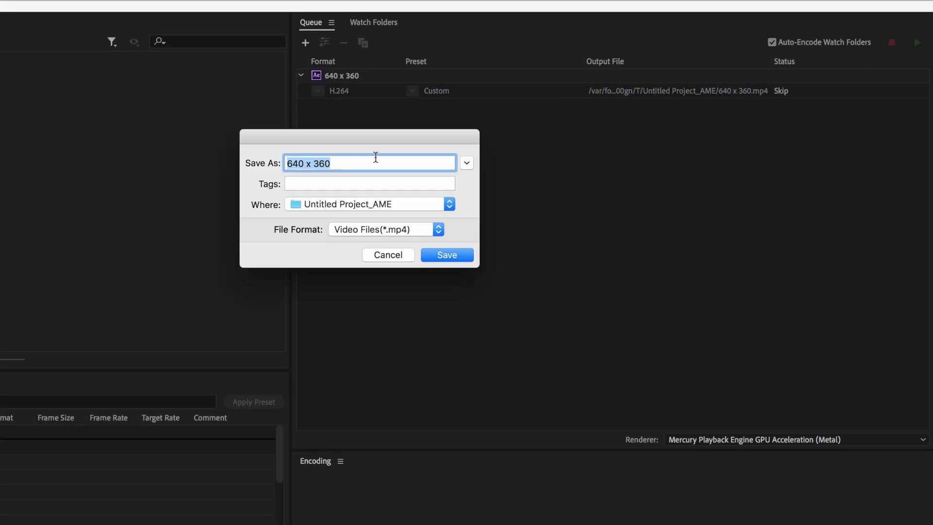
{"action": "left_click", "coordinate": [444, 203]}
{"action": "left_click", "coordinate": [350, 302]}
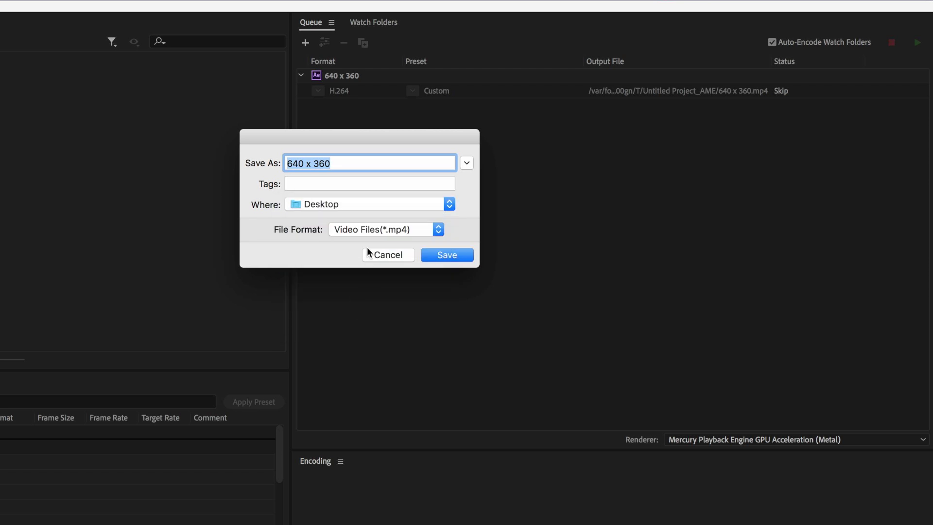
{"action": "left_click", "coordinate": [447, 256]}
{"action": "left_click", "coordinate": [919, 44]}
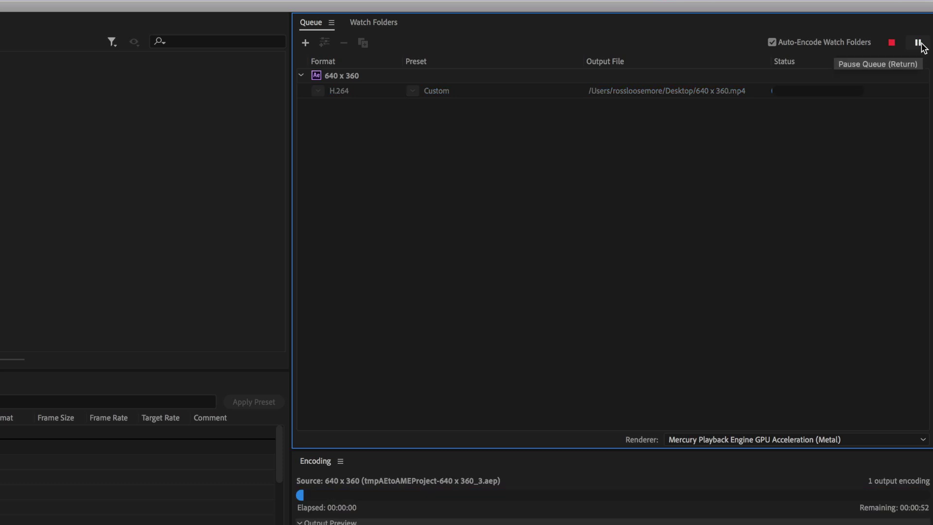